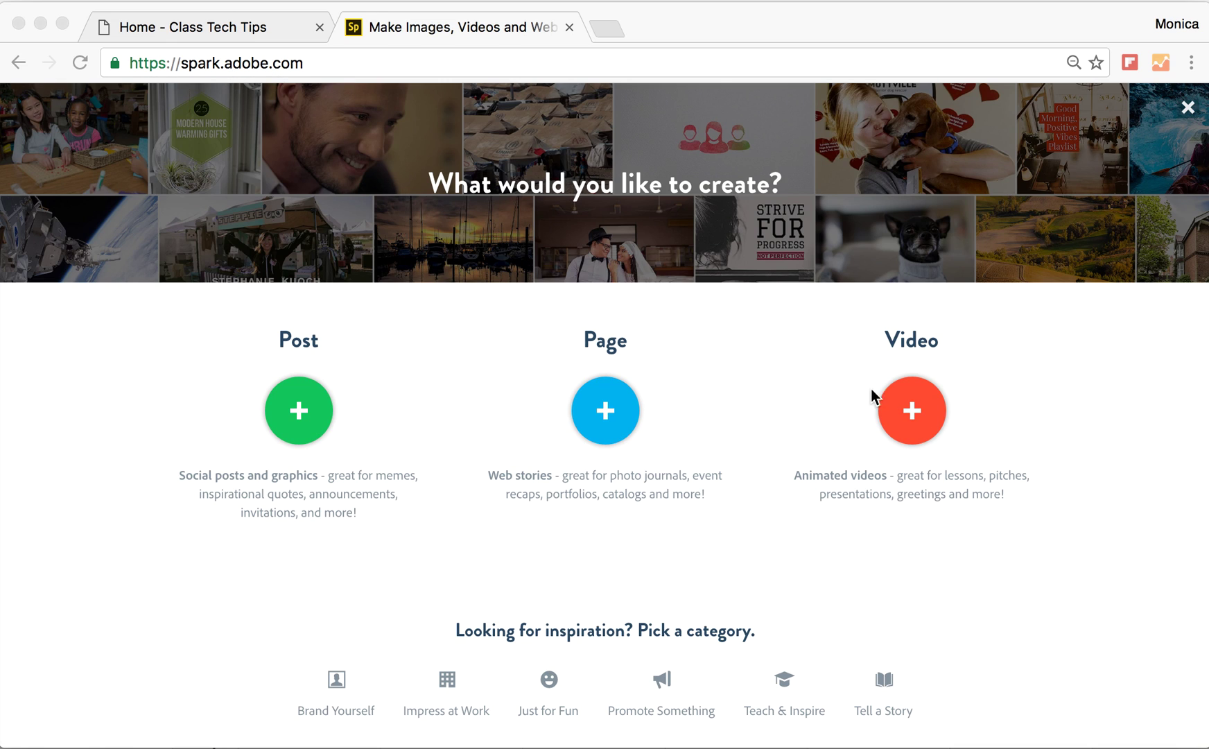
Step: Start a new Adobe Spark Video project from the Post, Page and Video choices
click(913, 412)
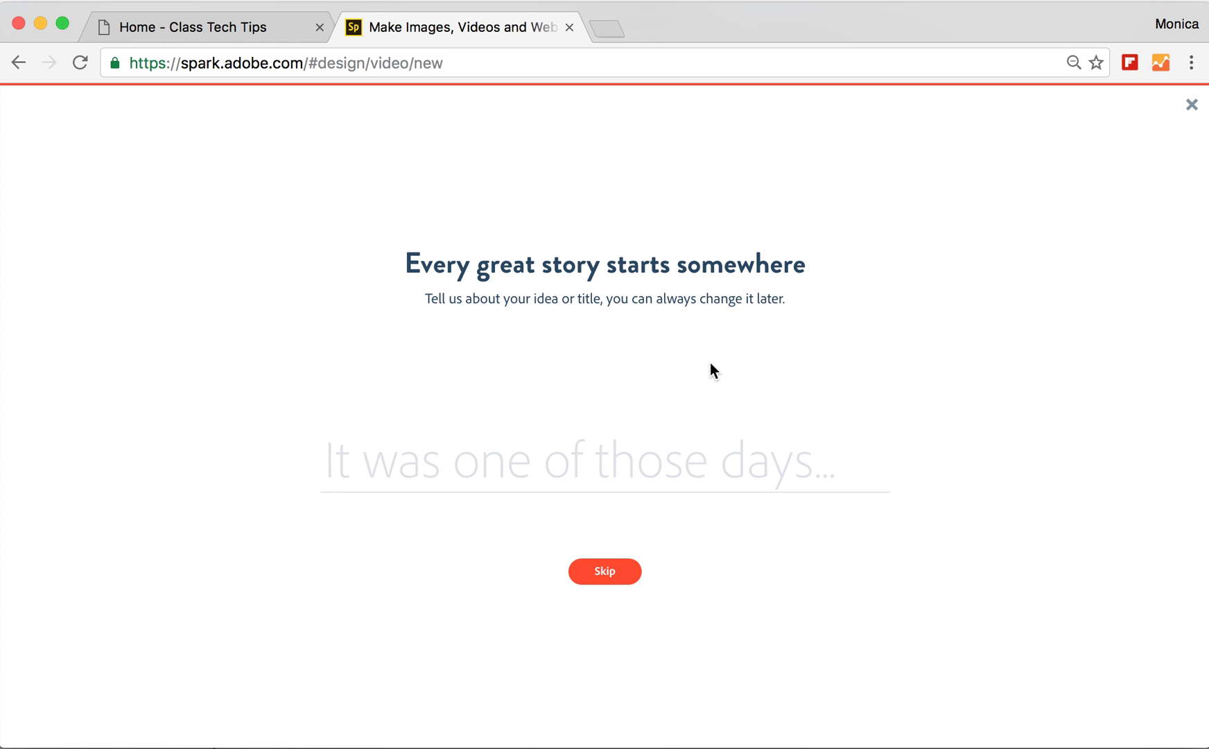
Step: Skip the title prompt, start from scratch, and dismiss the welcome tips to reach the editor
click(604, 569)
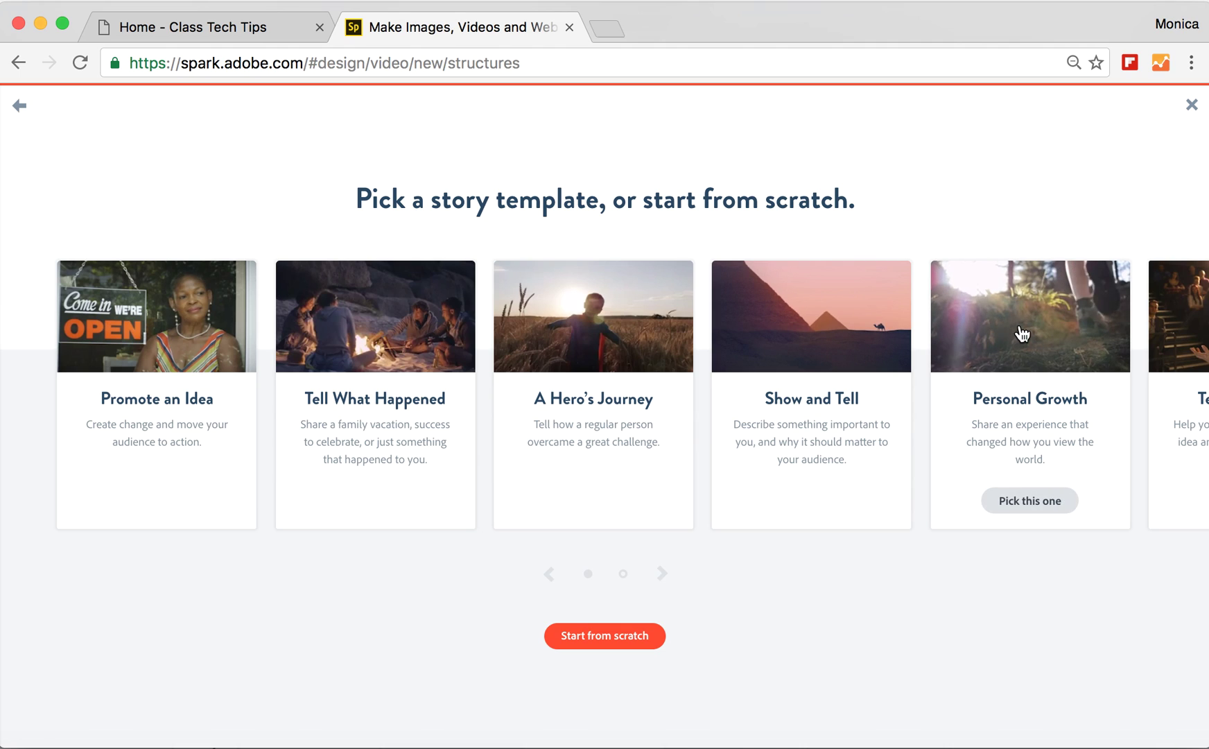
click(594, 630)
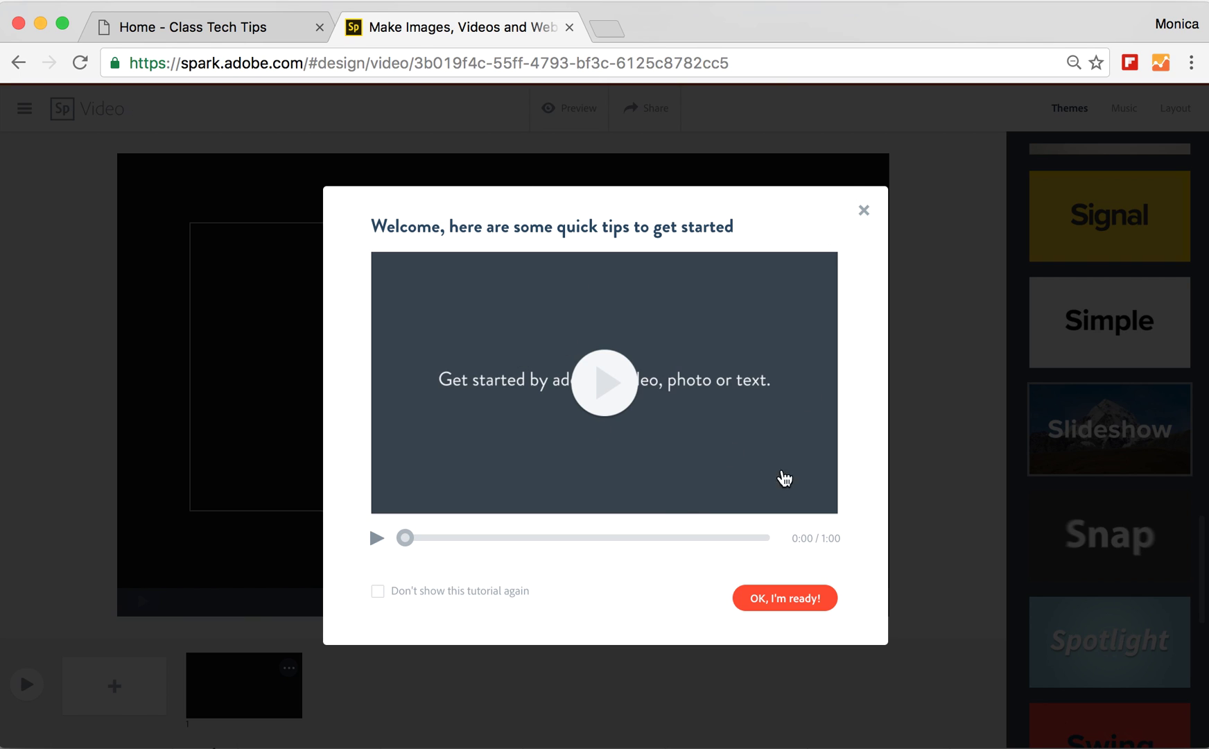
click(864, 211)
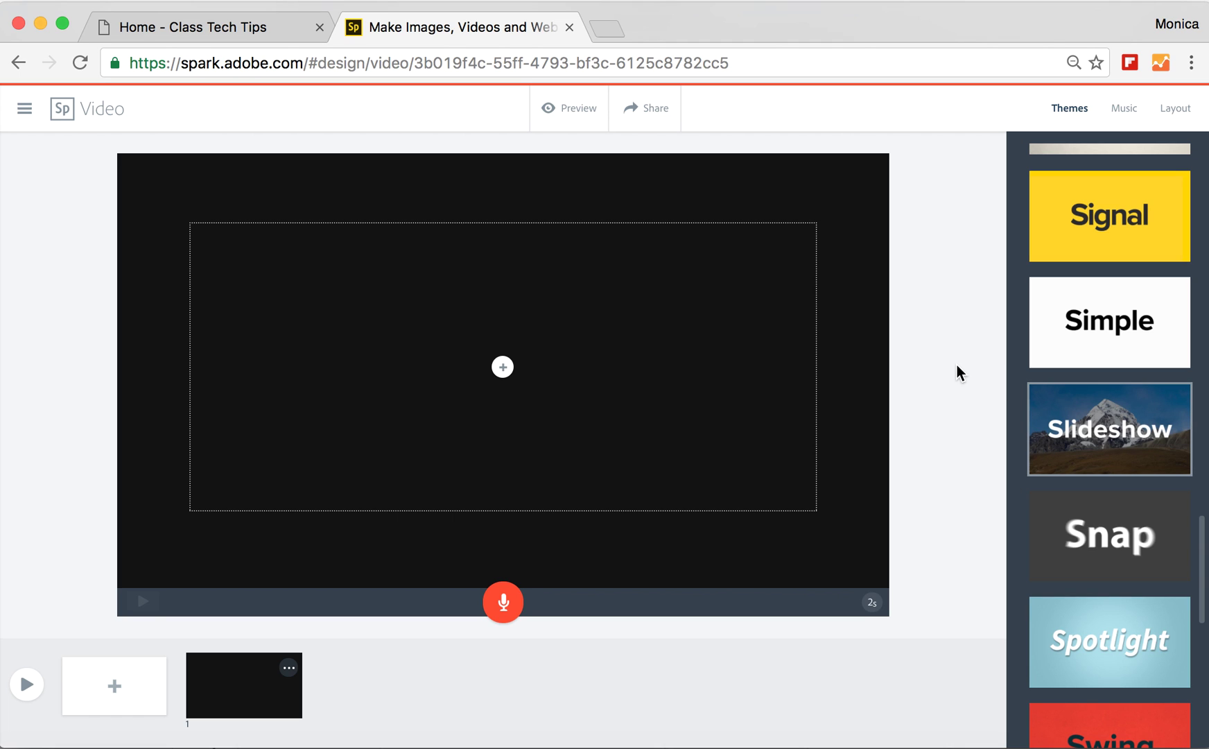
Step: Add the text 'All About the Tundra' to slide 1 and record about 5 seconds of narration
click(503, 369)
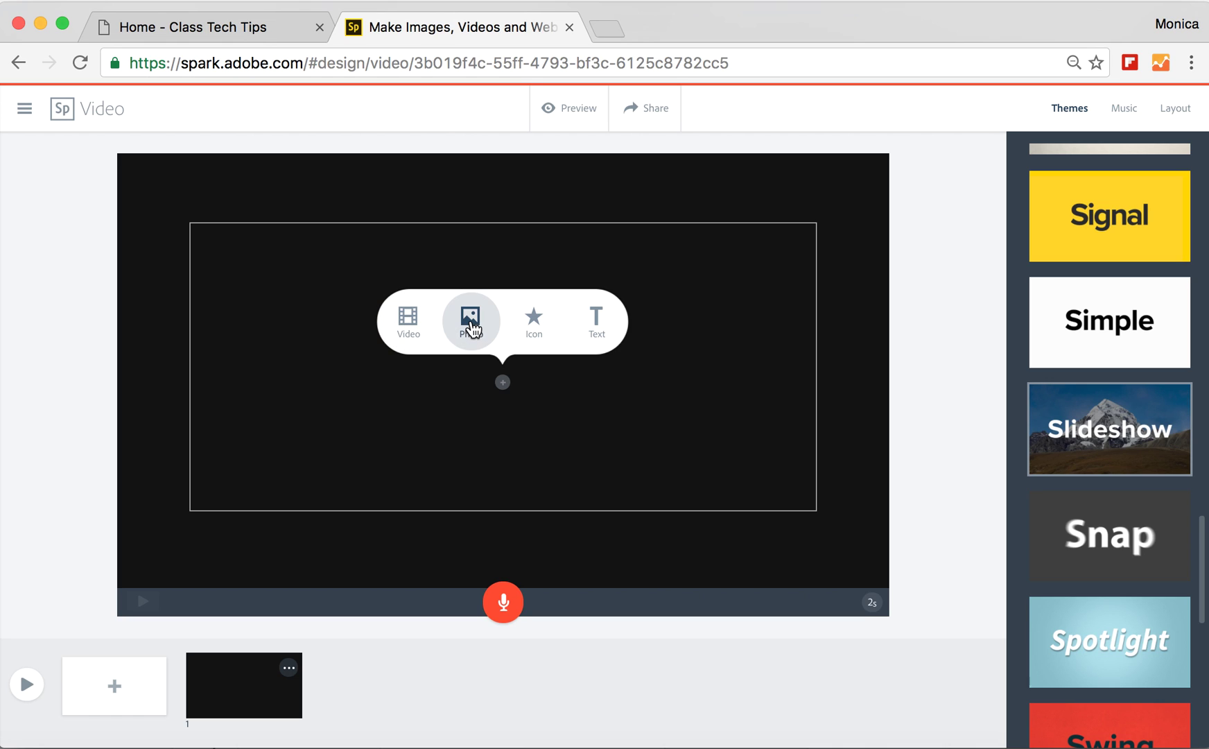
click(597, 331)
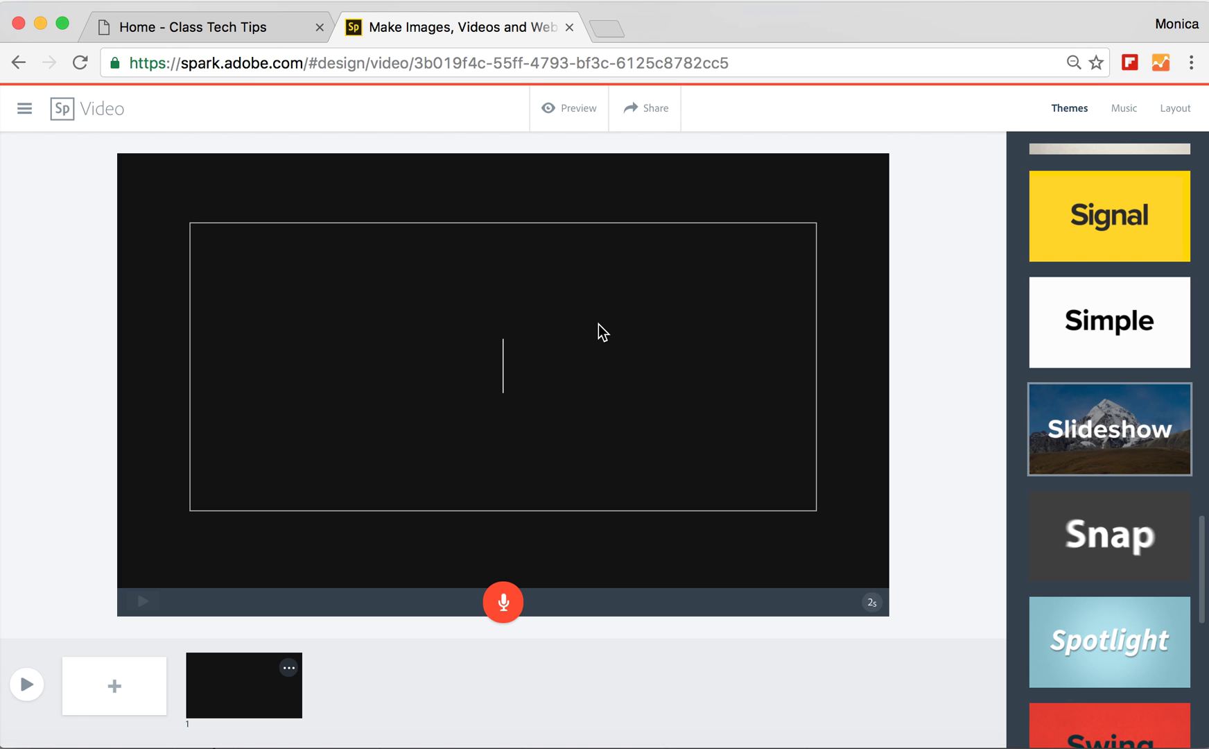
text(All Ab)
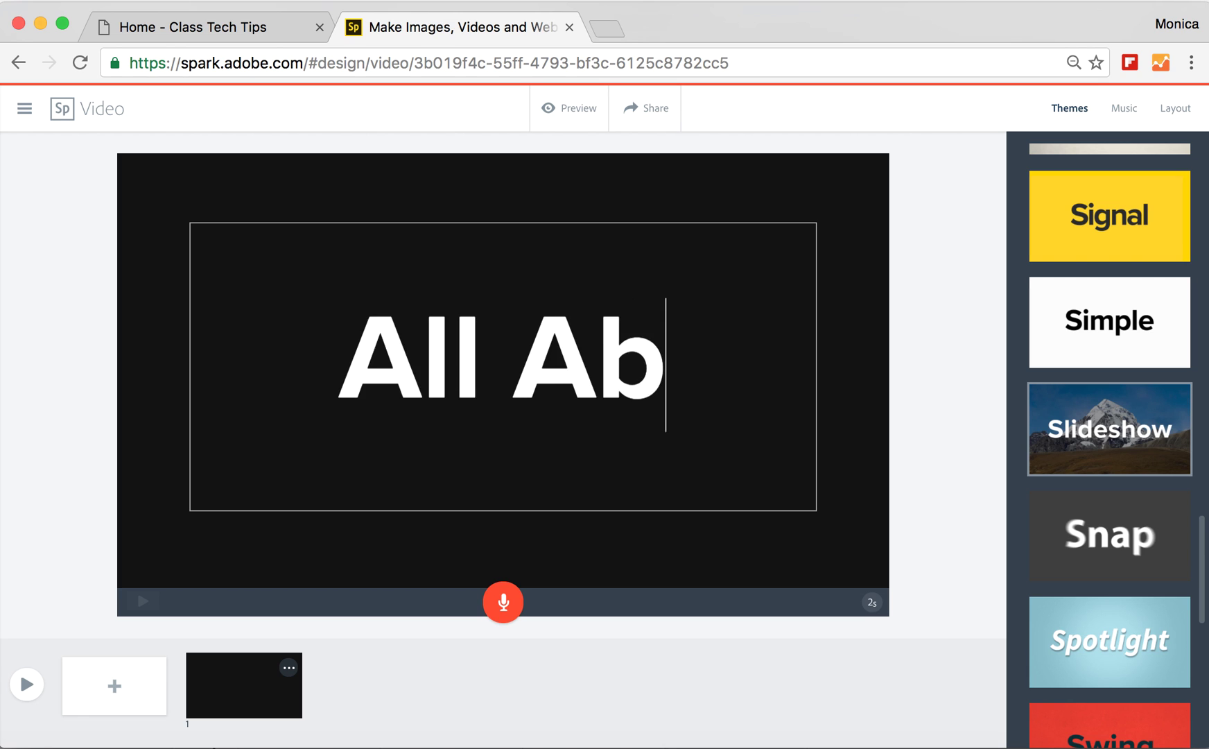
text(out the Tundra)
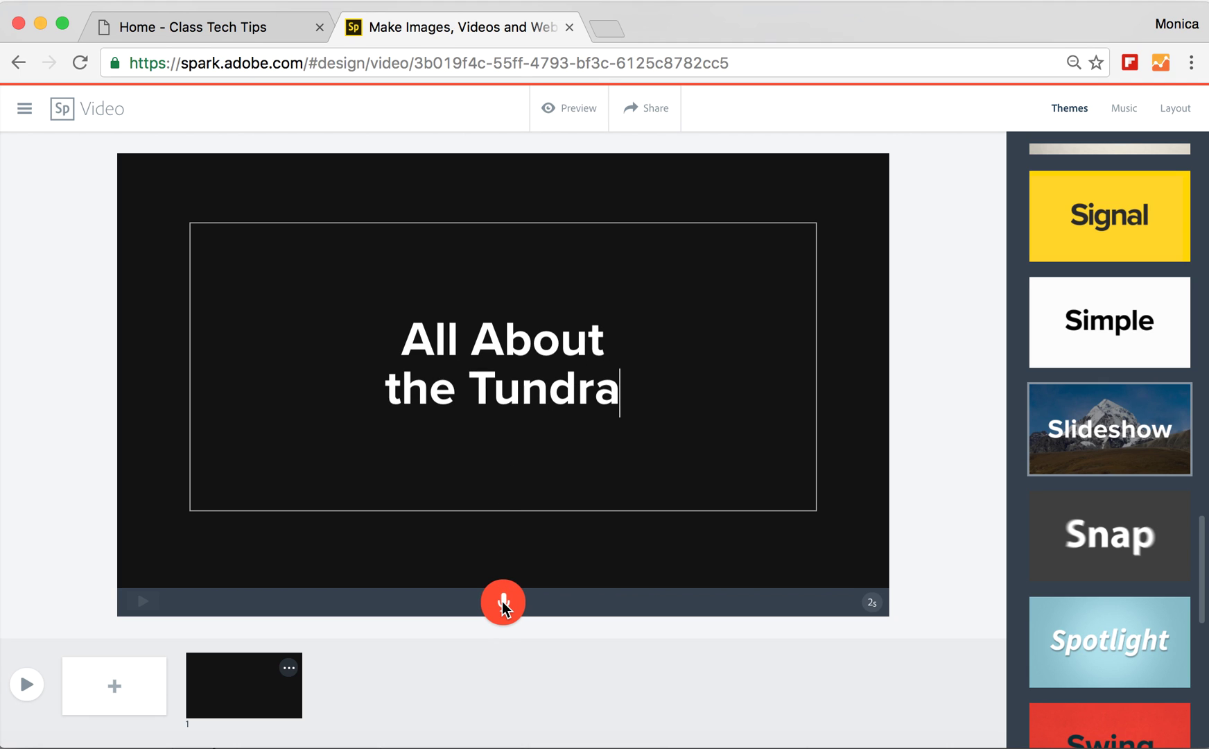
drag(503, 603, 503, 603)
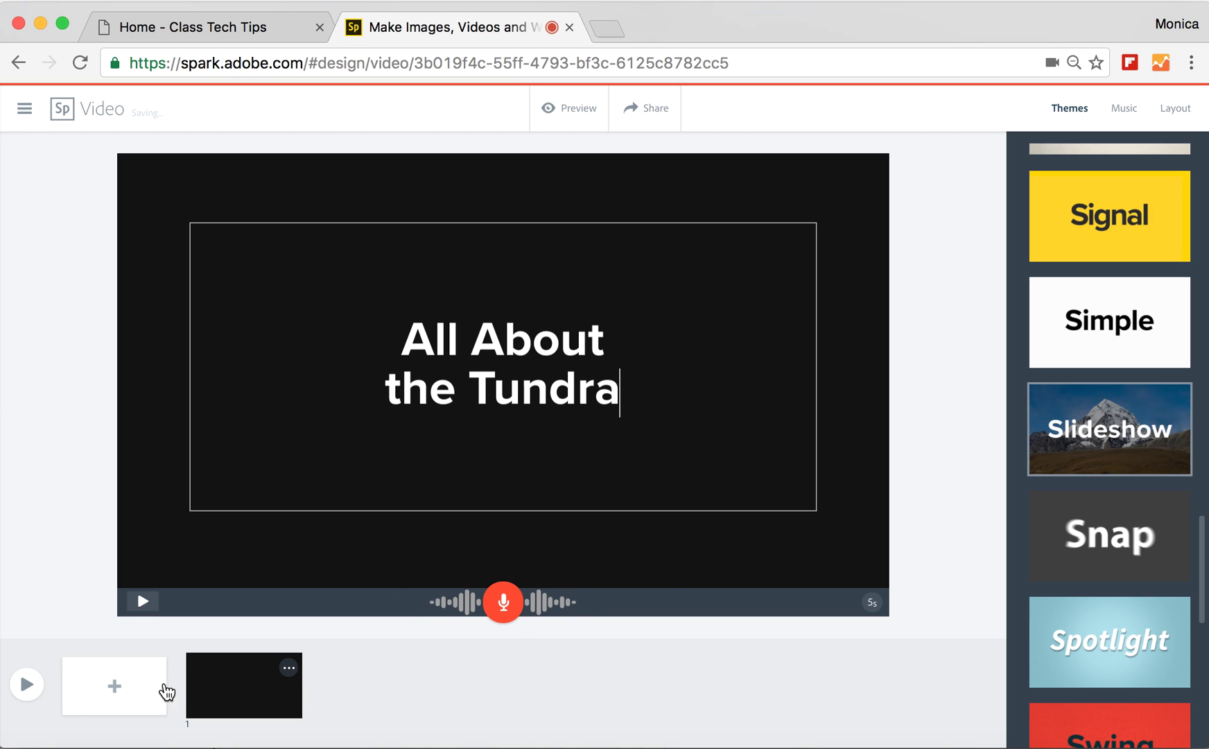
Step: Add a second slide split into two frames, with a polar bear icon on the left
click(114, 685)
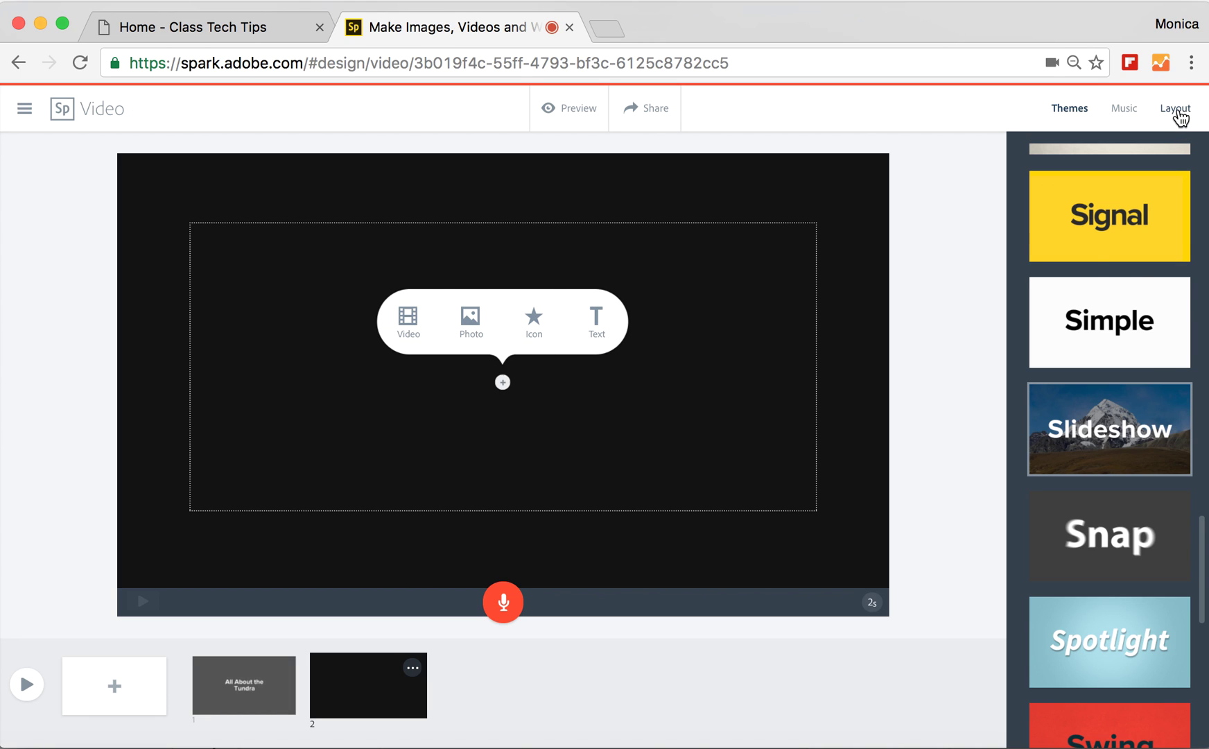
click(1179, 116)
click(1108, 551)
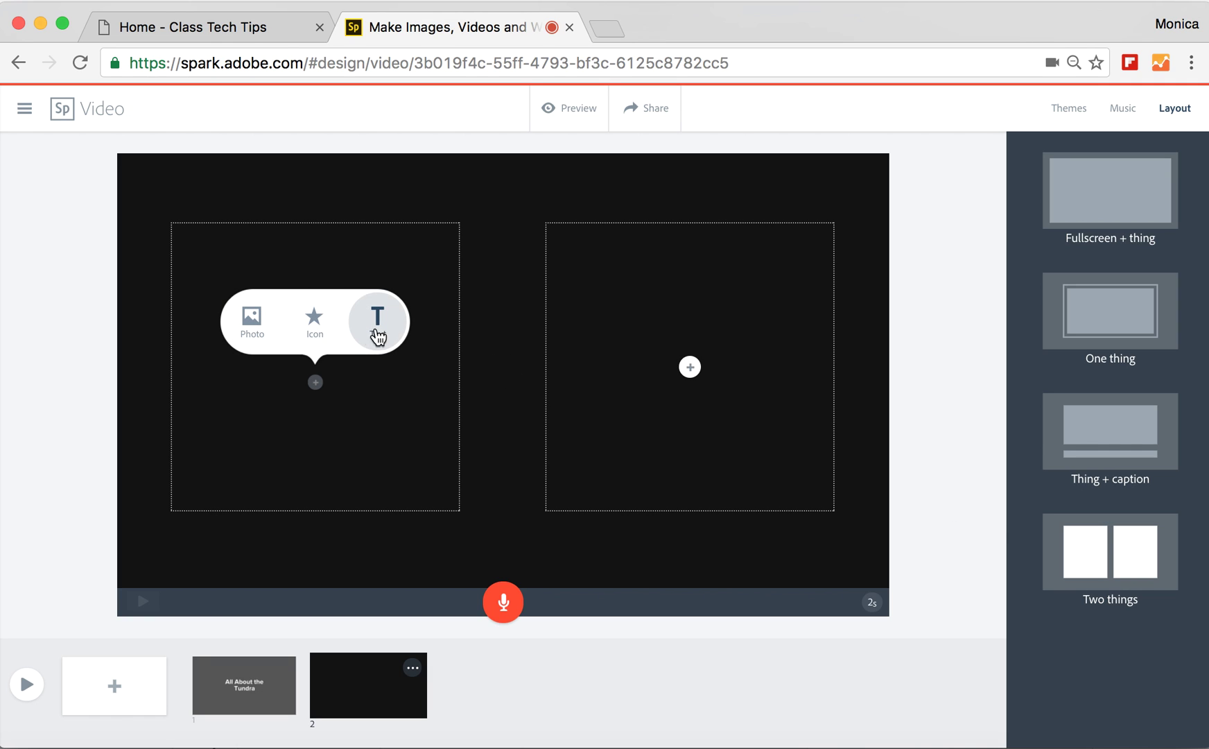
click(314, 319)
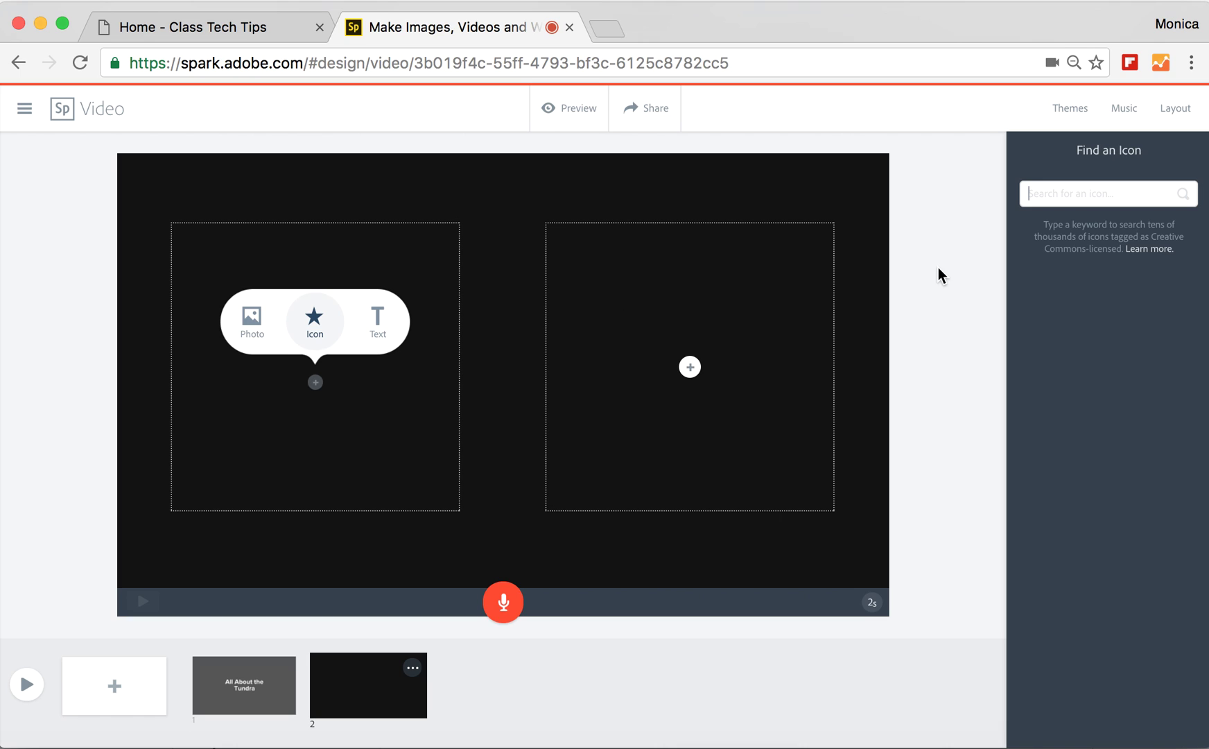
text(tundra)
key(Return)
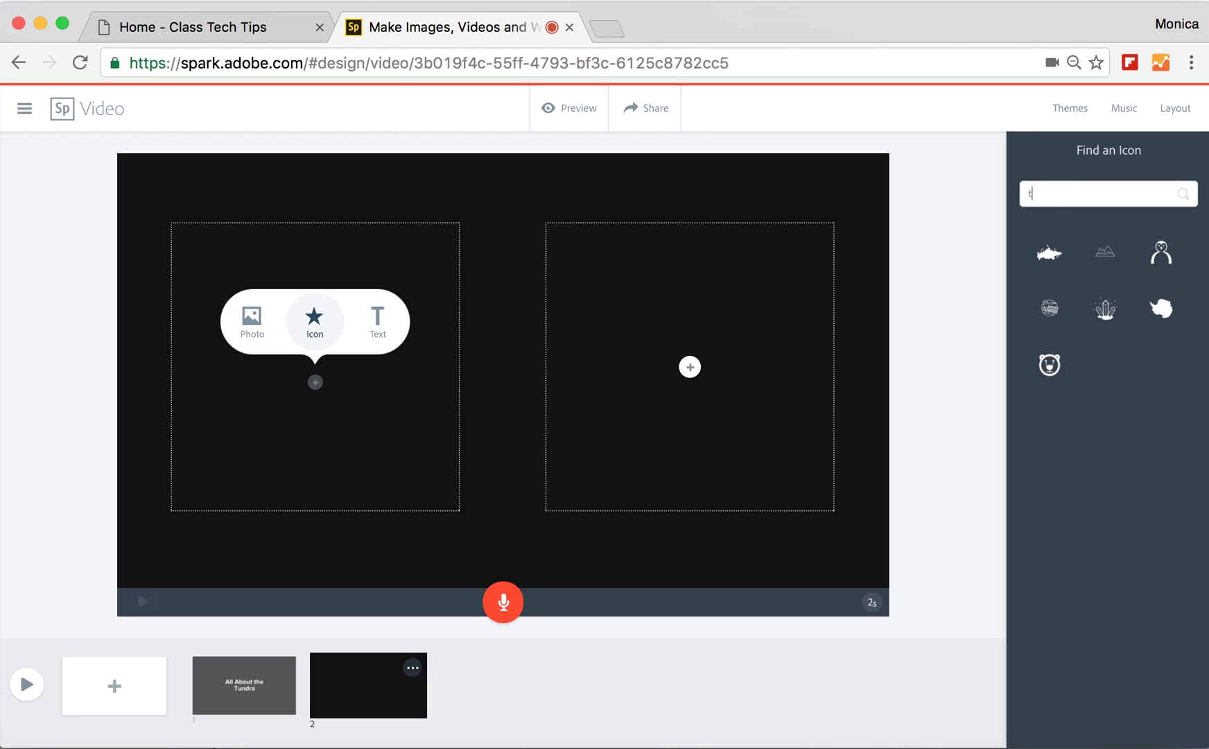
key(BackSpace)
text(polar bear)
key(Return)
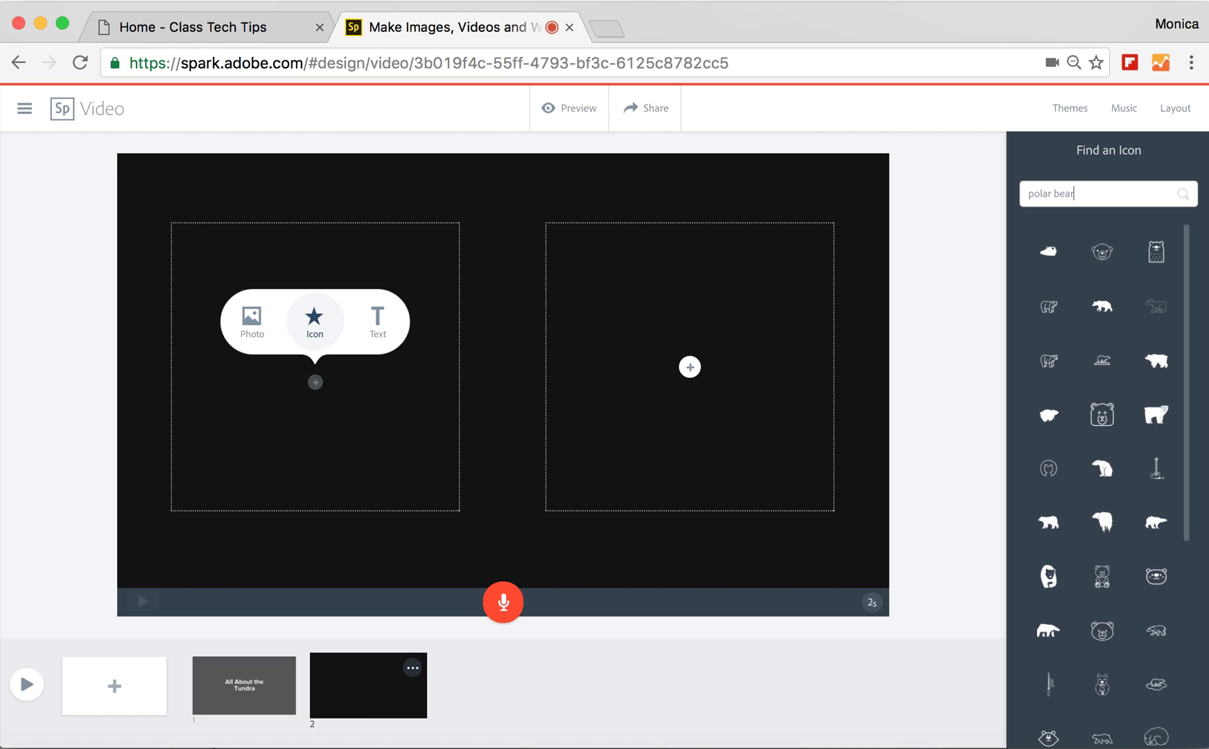
click(1156, 415)
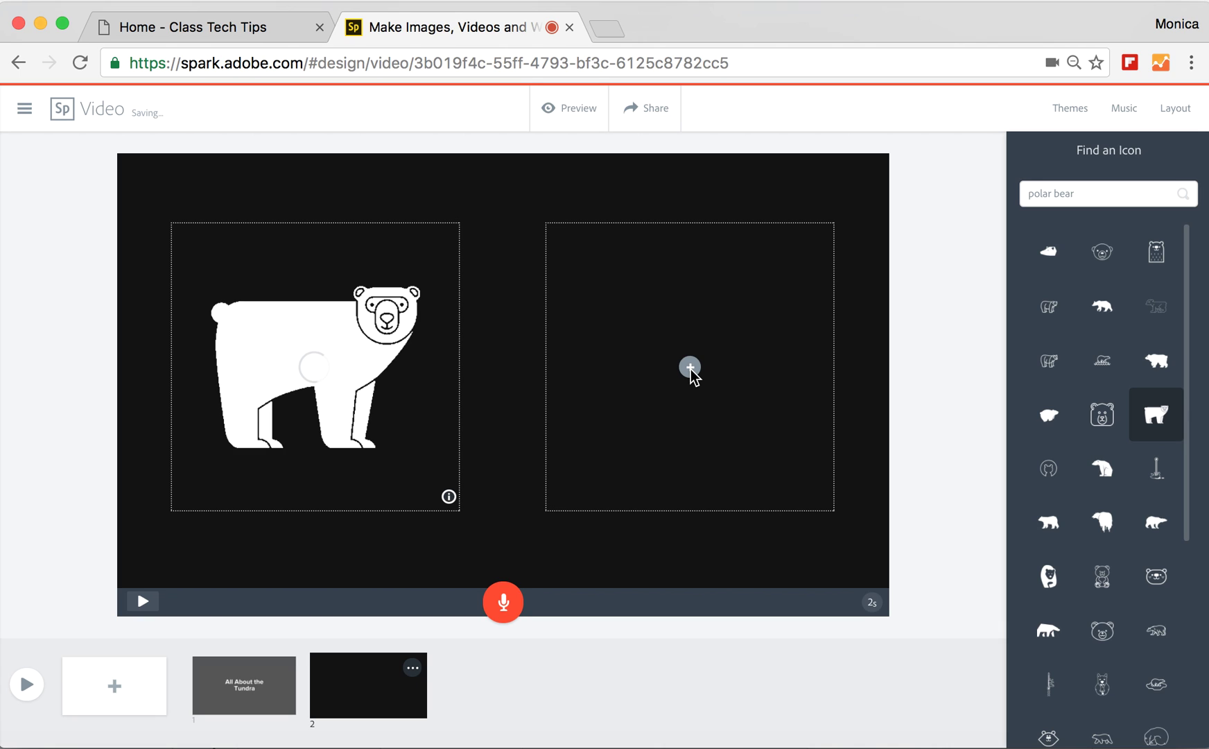
Step: Put a snowflake icon in the right frame and add a blank third slide
click(689, 368)
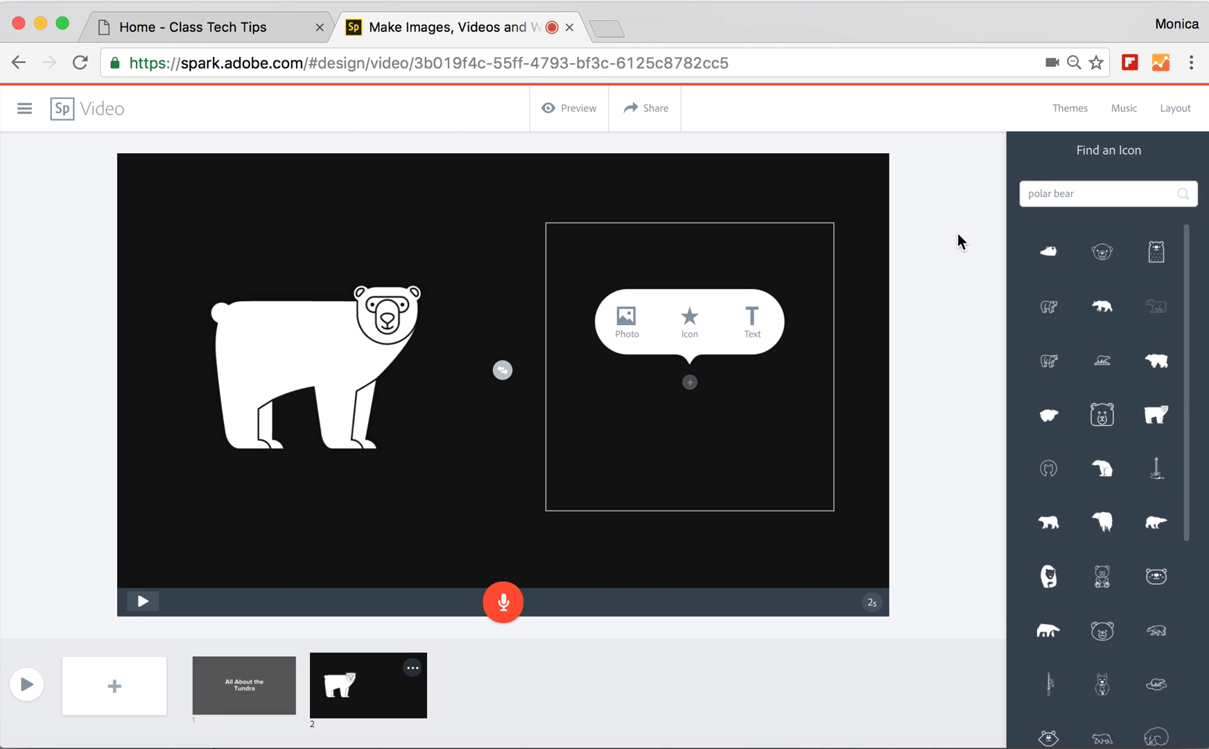
click(690, 320)
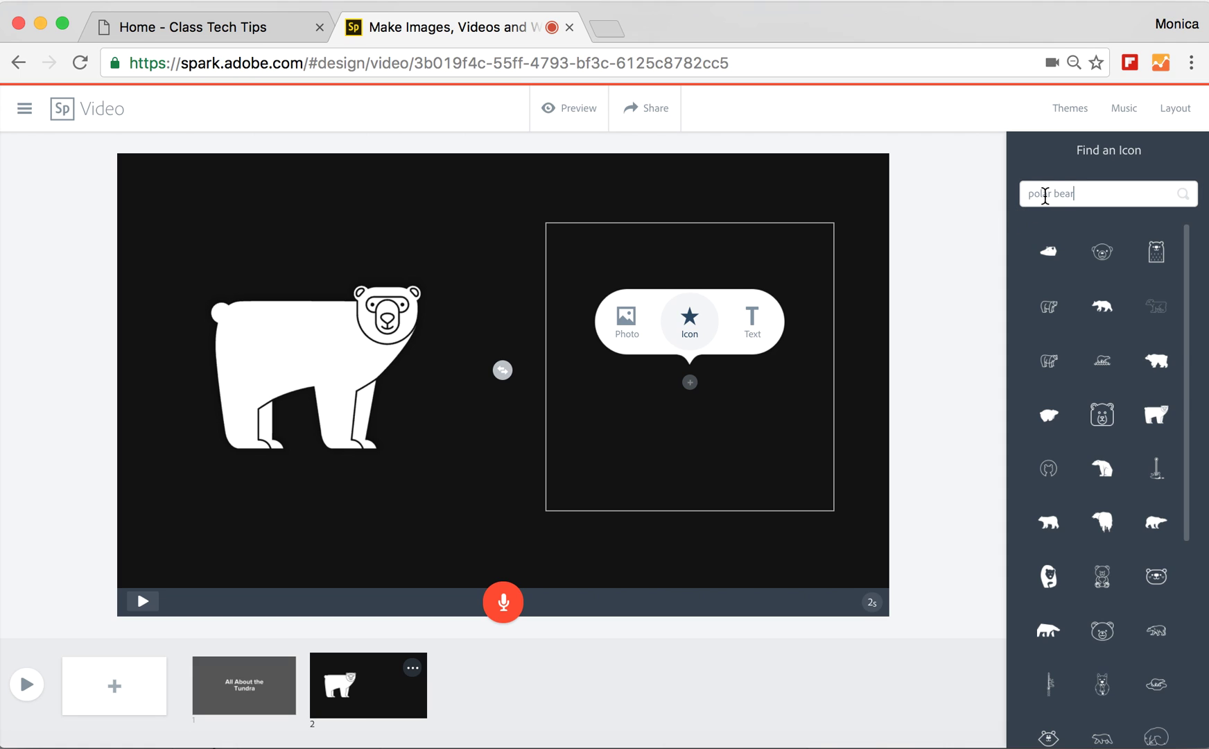
triple_click(1054, 195)
text(snowflake)
key(Return)
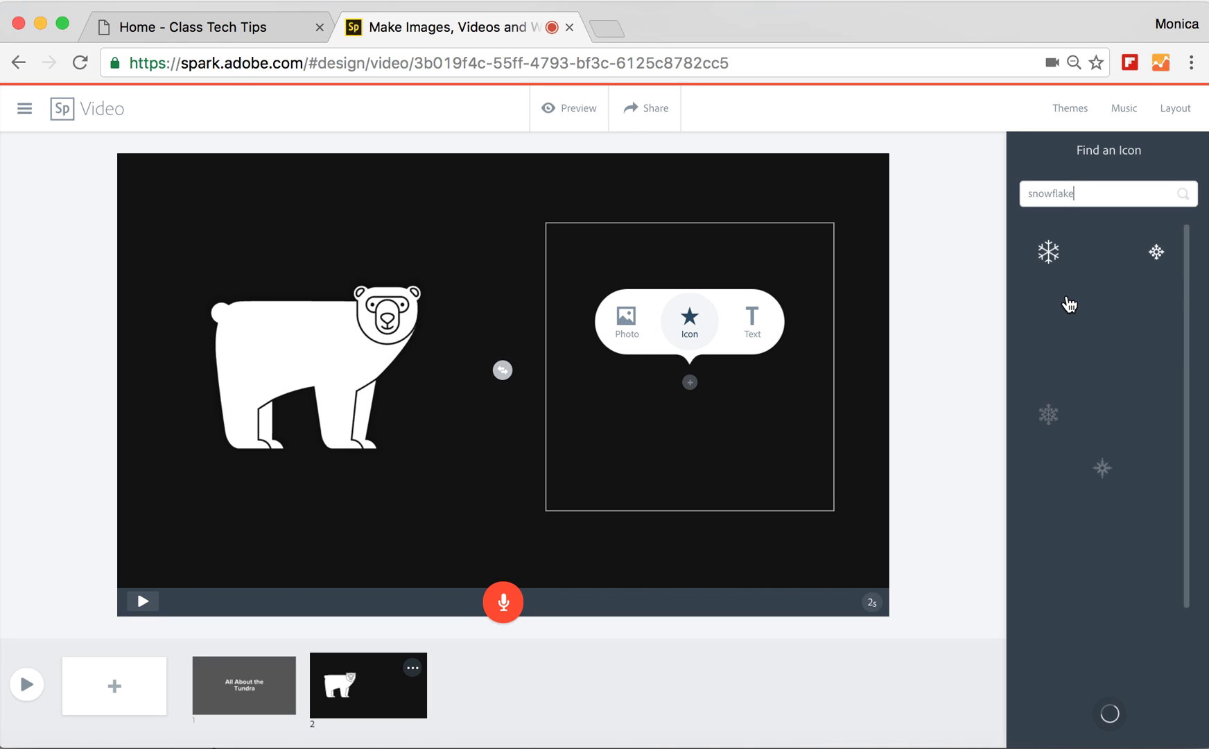
click(1053, 256)
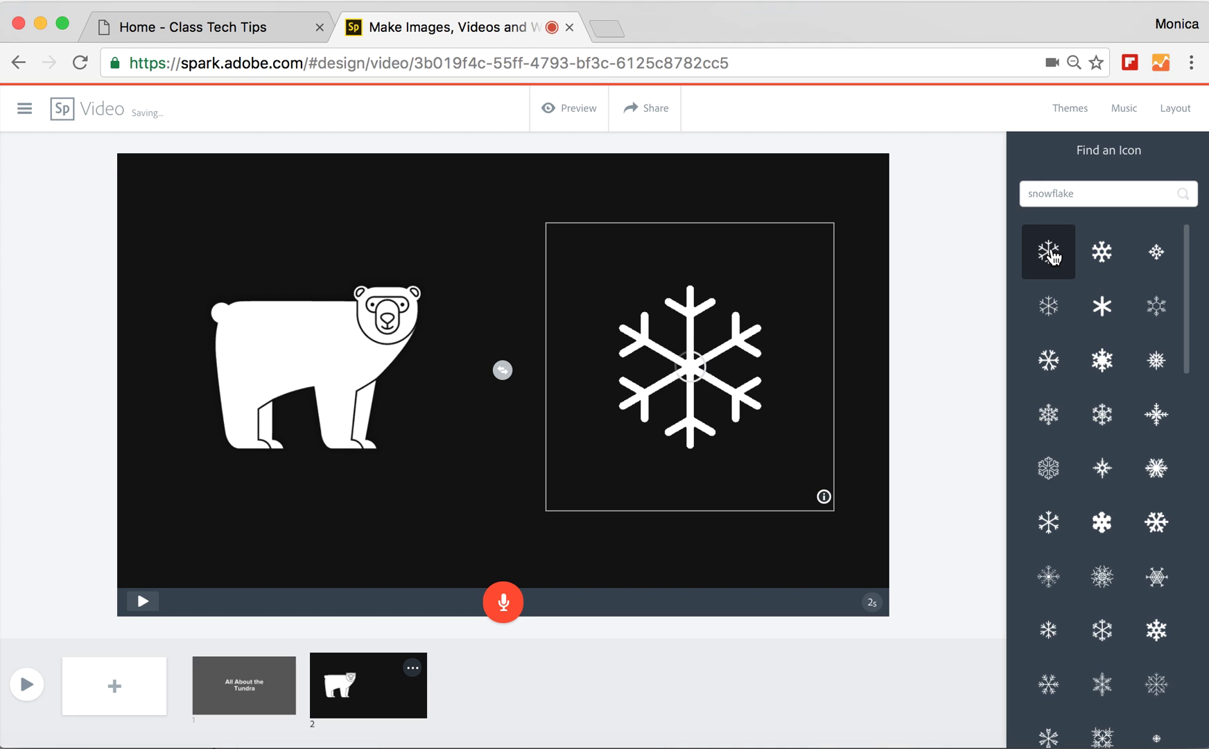
click(112, 691)
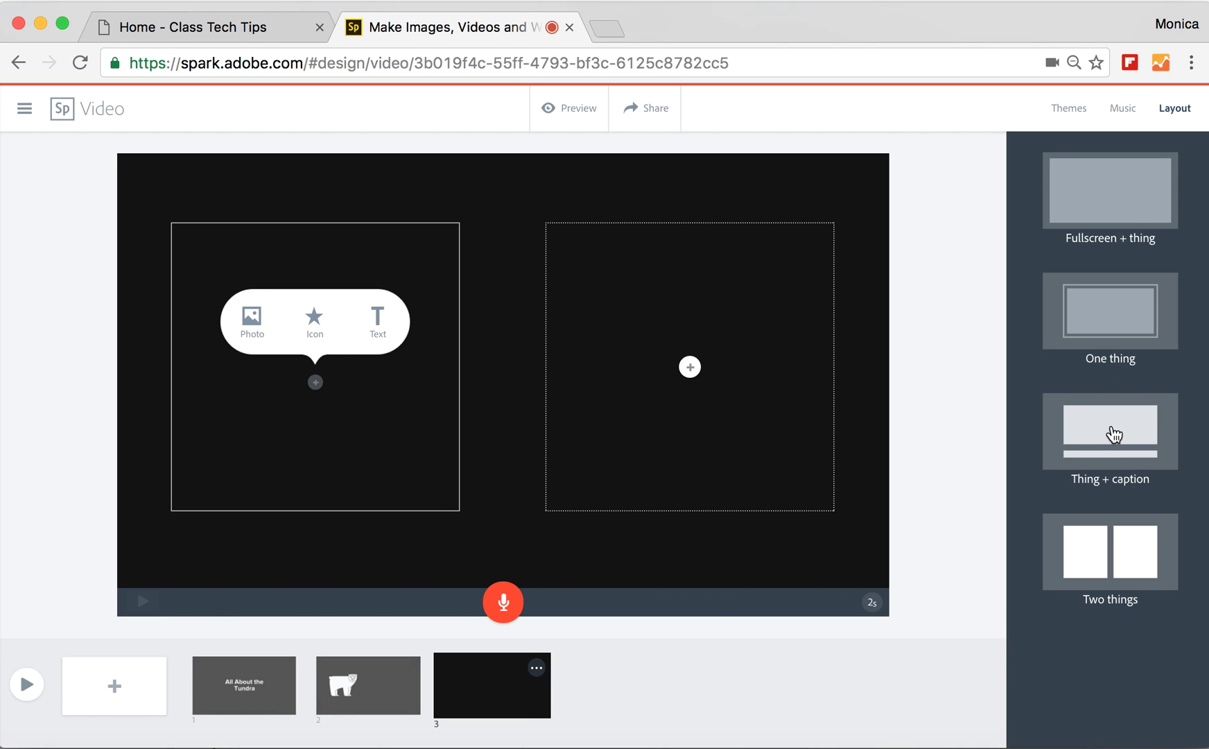
Step: Switch slide 3 to Thing + caption and place a stock 'snowflake' photo
click(1114, 434)
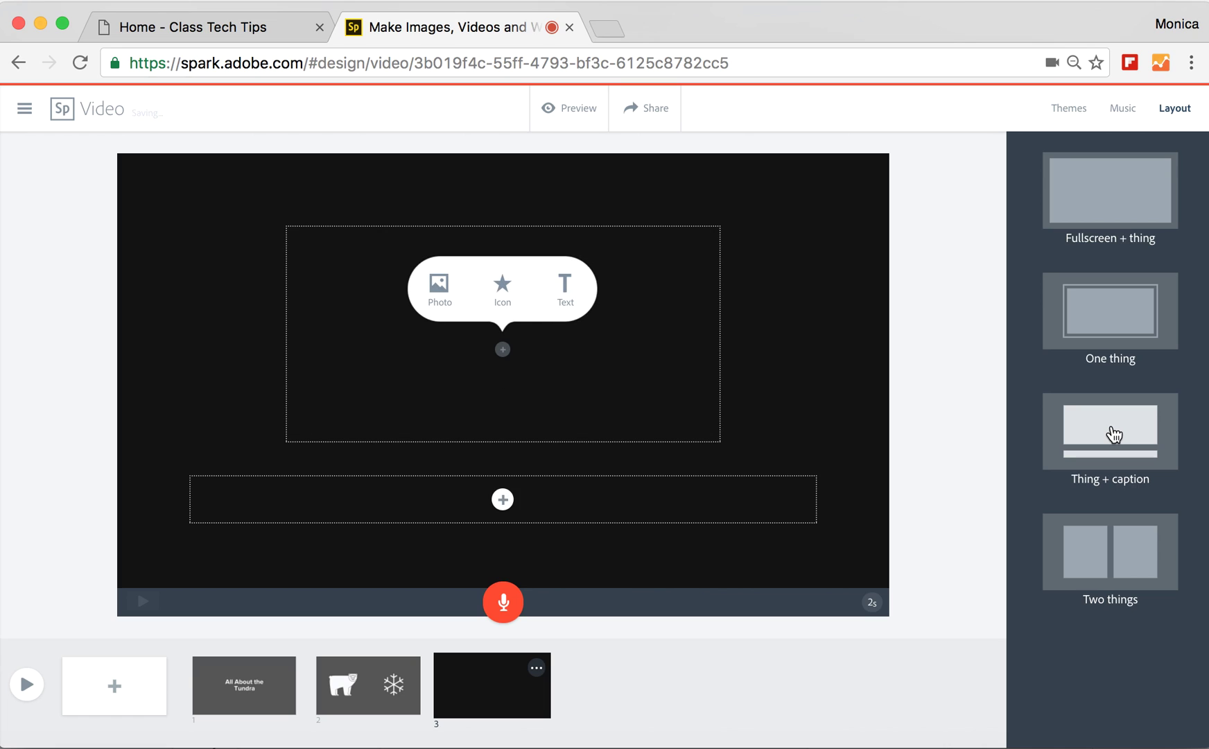
click(441, 287)
text(snowflake)
key(Return)
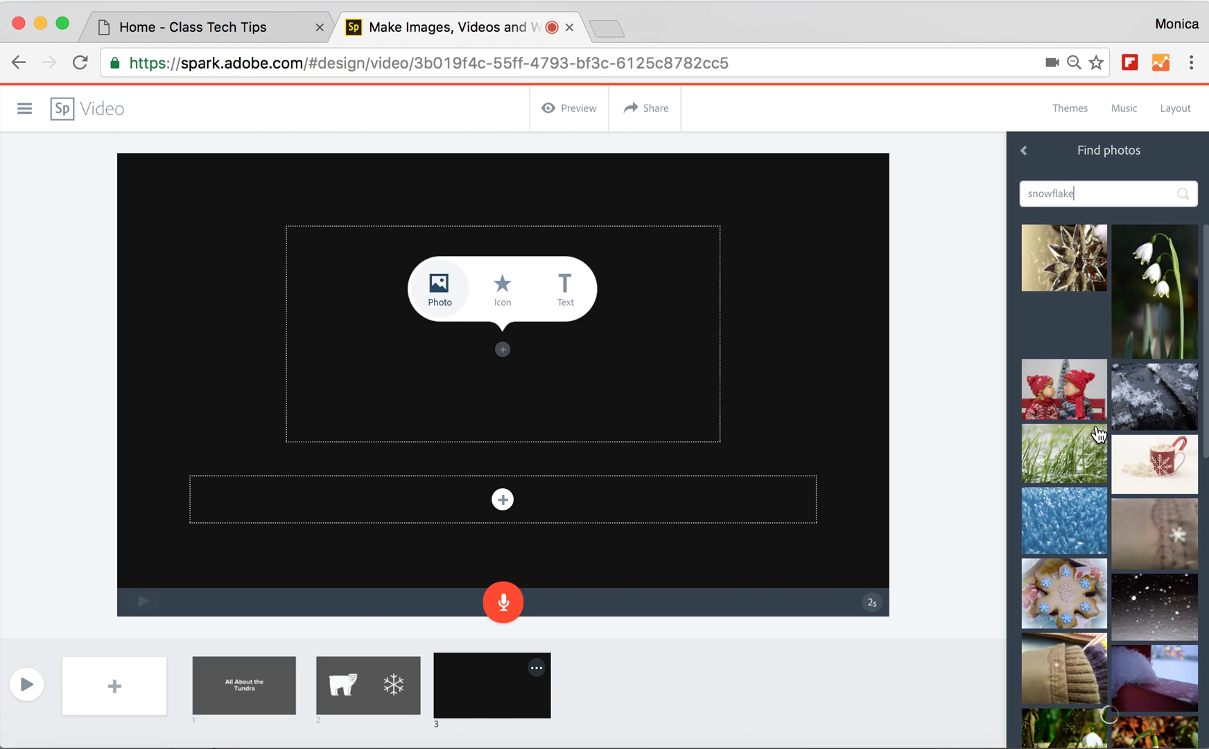
click(1024, 152)
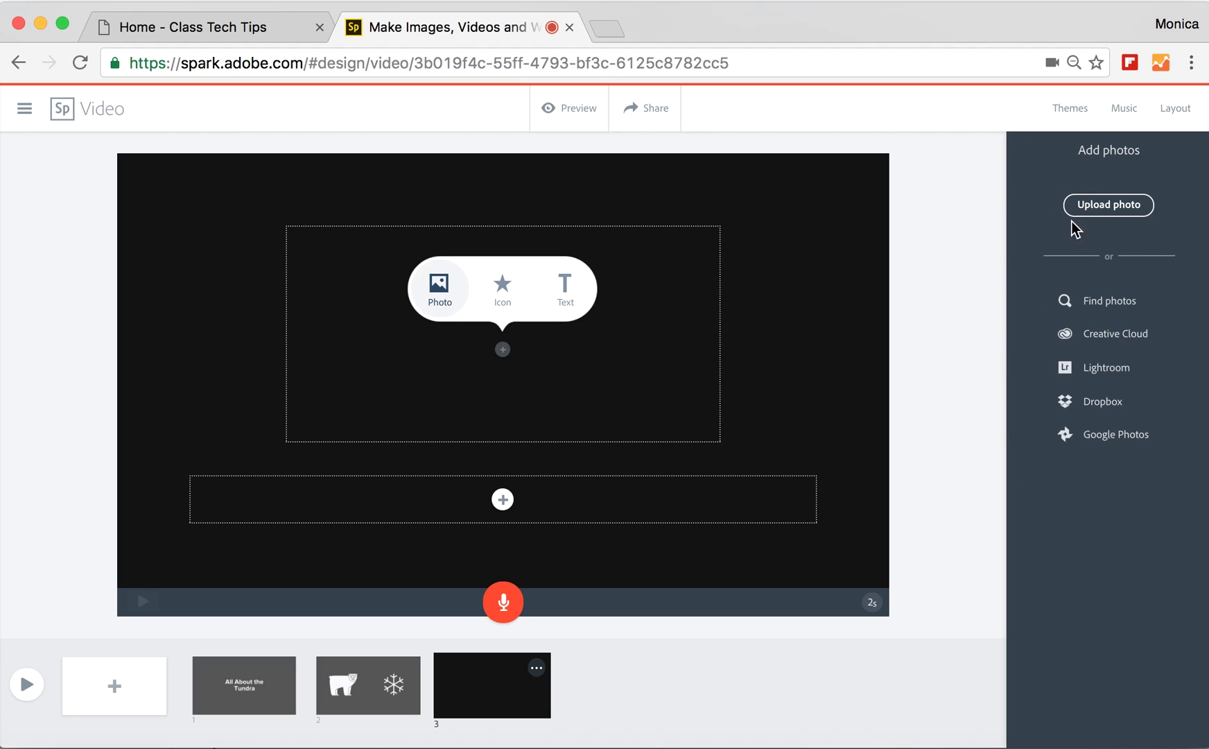
click(1106, 302)
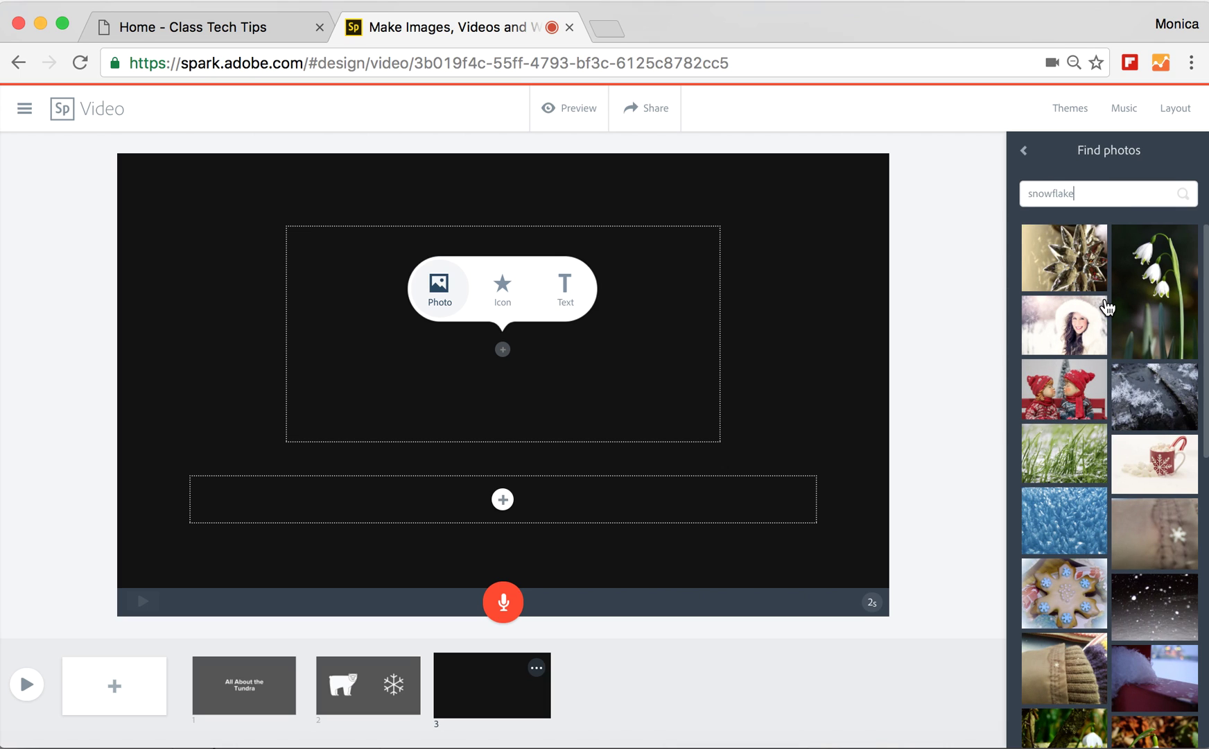
click(1155, 404)
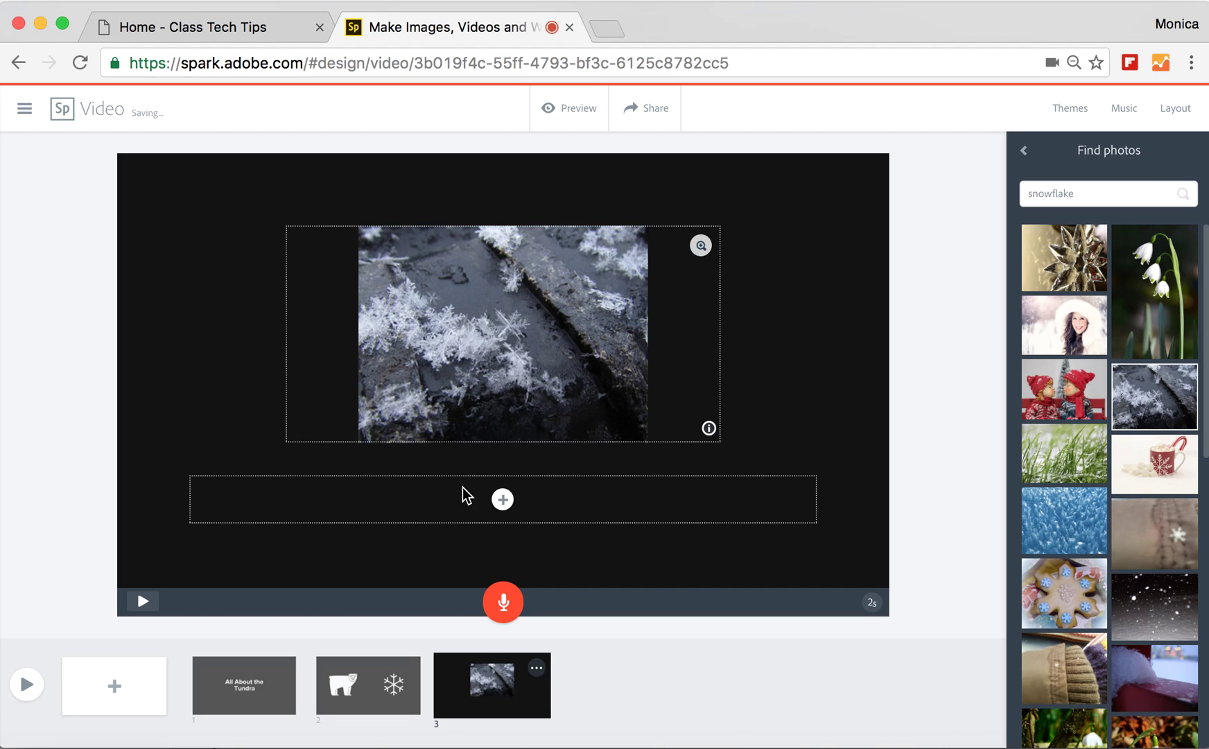
Step: Caption the photo 'Brrrr....' and record a voice narration for slide 3
click(503, 499)
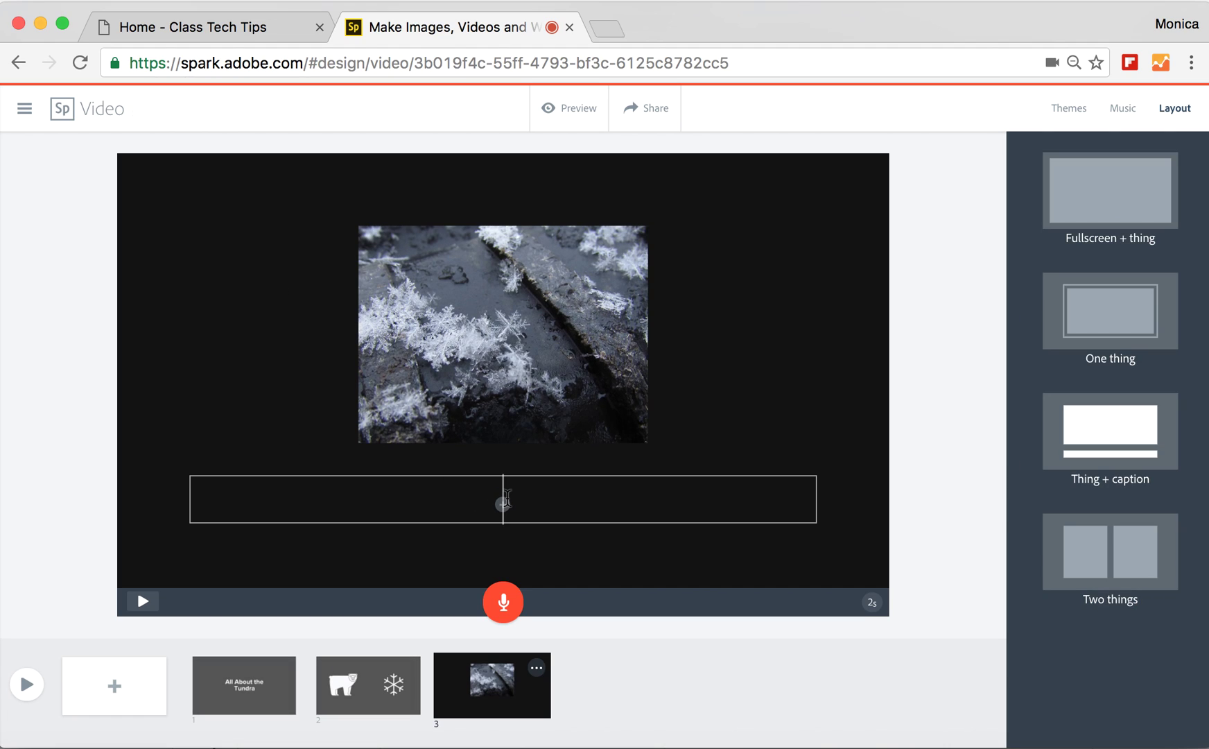
text(Brrrr. the)
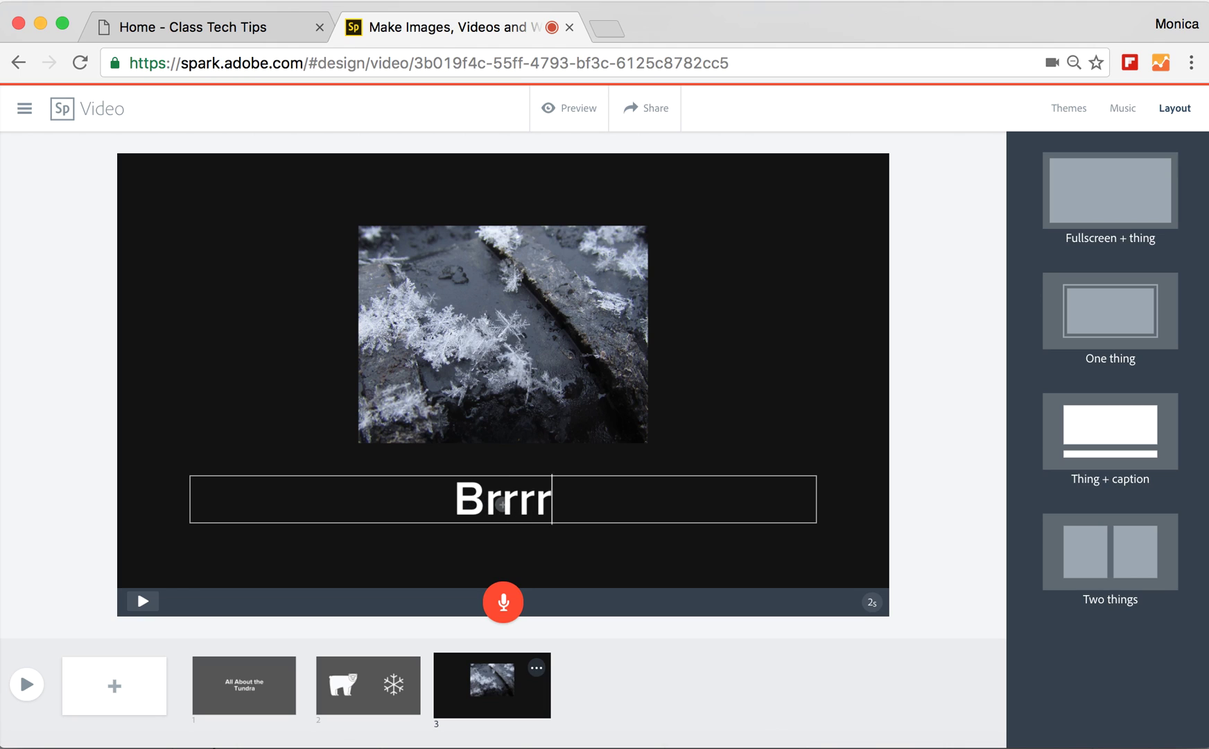
key(BackSpace)
key(BackSpace)
key(BackSpace)
key(BackSpace)
key(BackSpace)
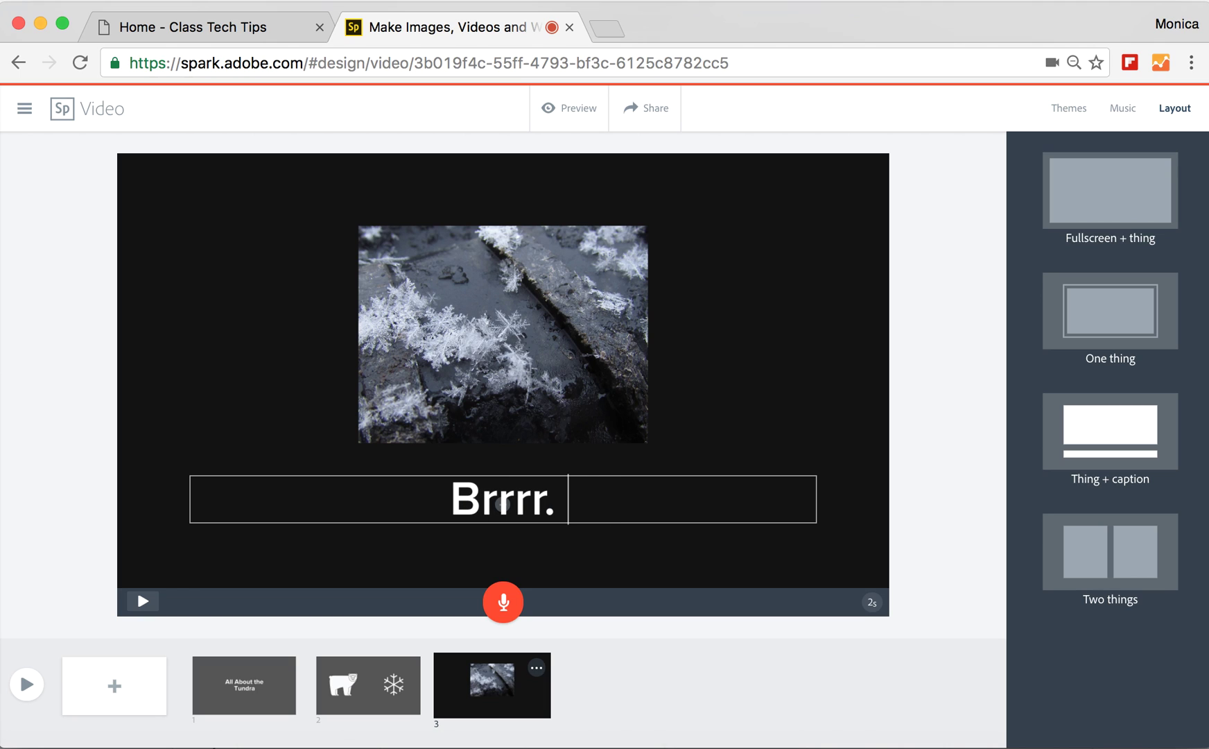
text(...)
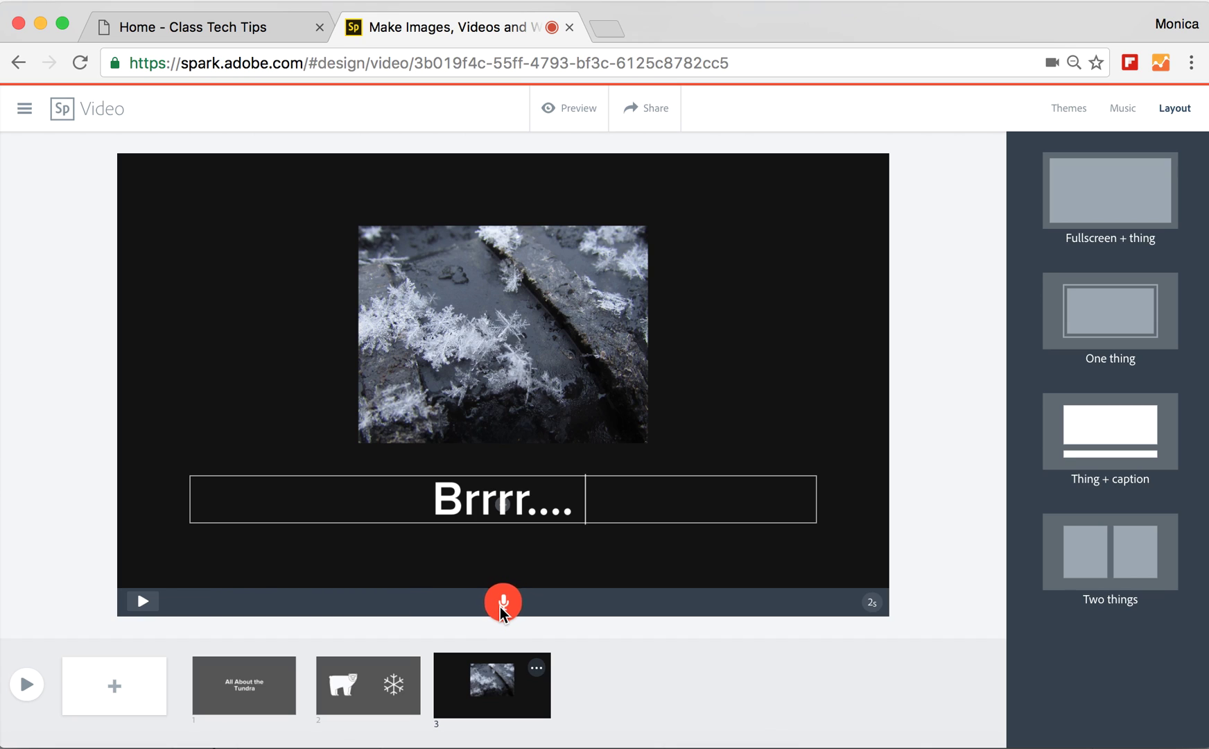
drag(500, 607, 499, 607)
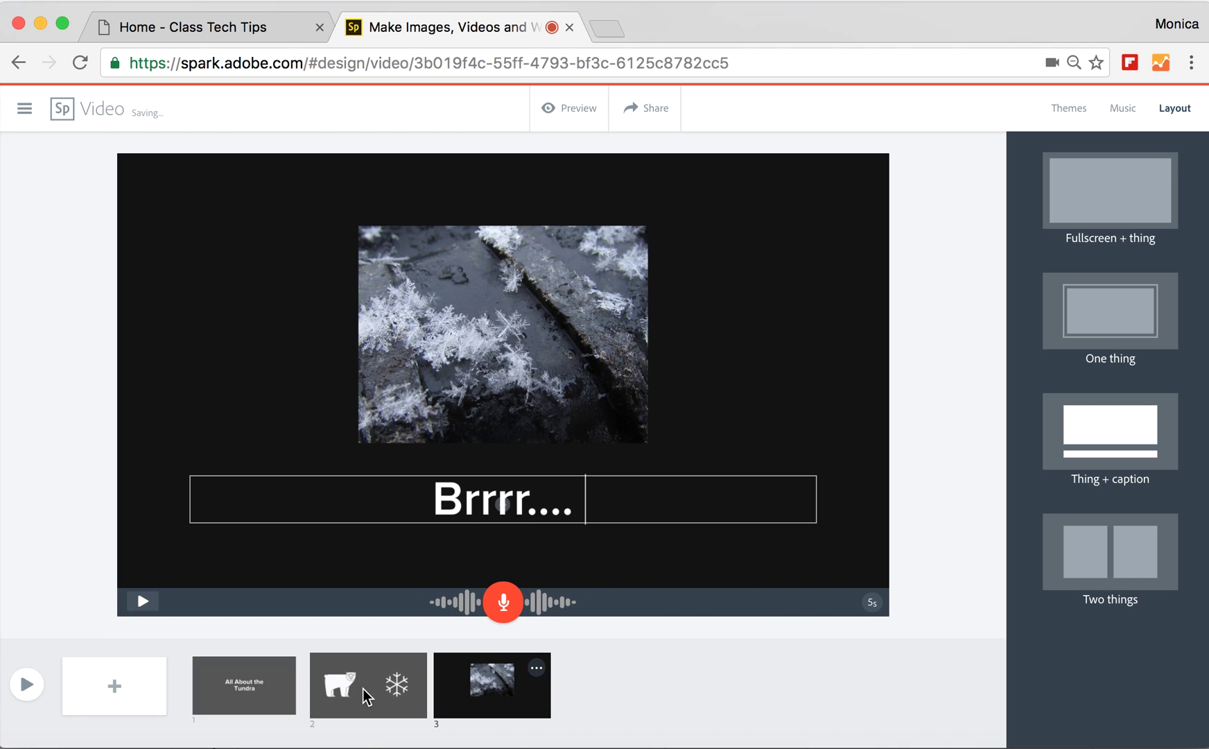
Step: Lengthen the polar bear and snowflake slide to 4 seconds
click(372, 681)
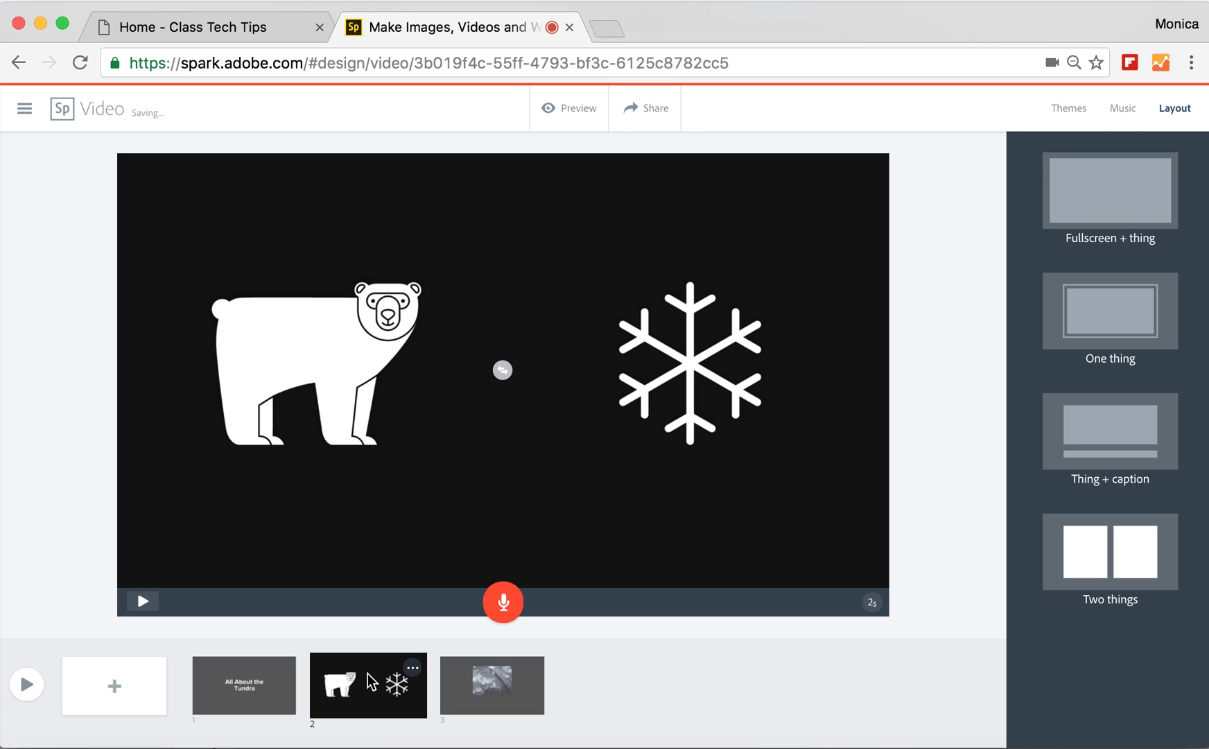
click(872, 603)
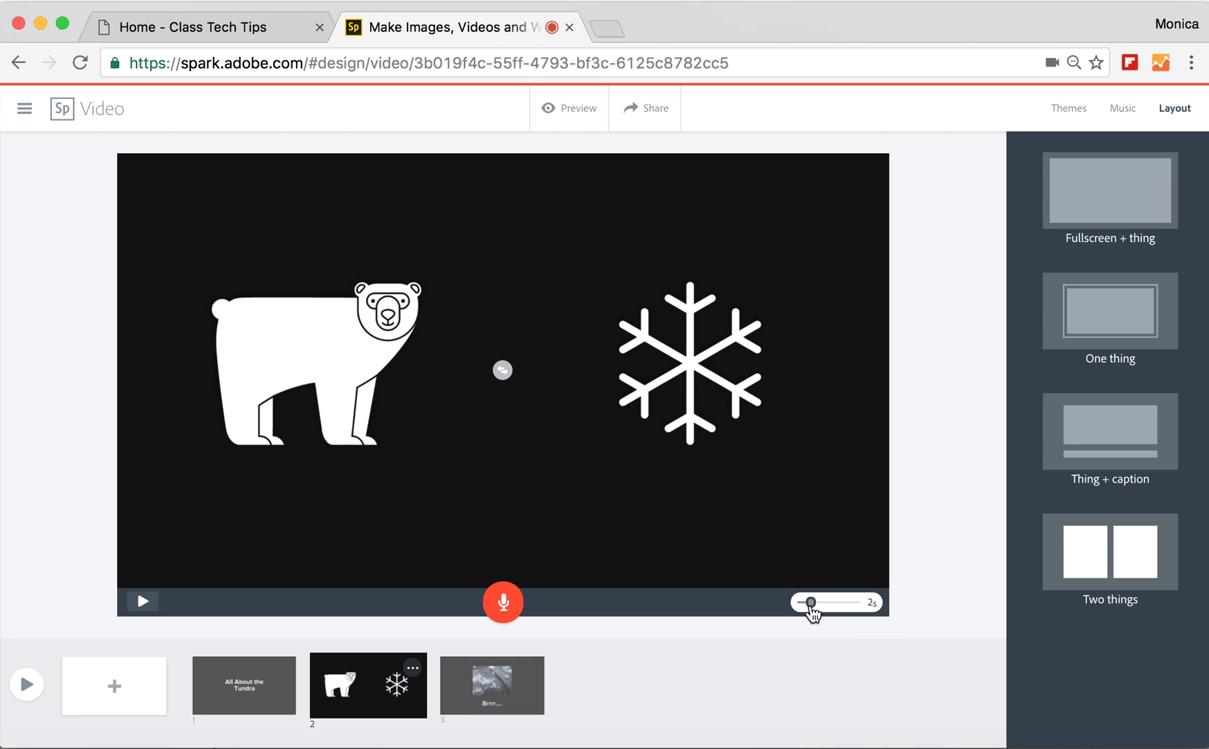
drag(811, 602, 825, 604)
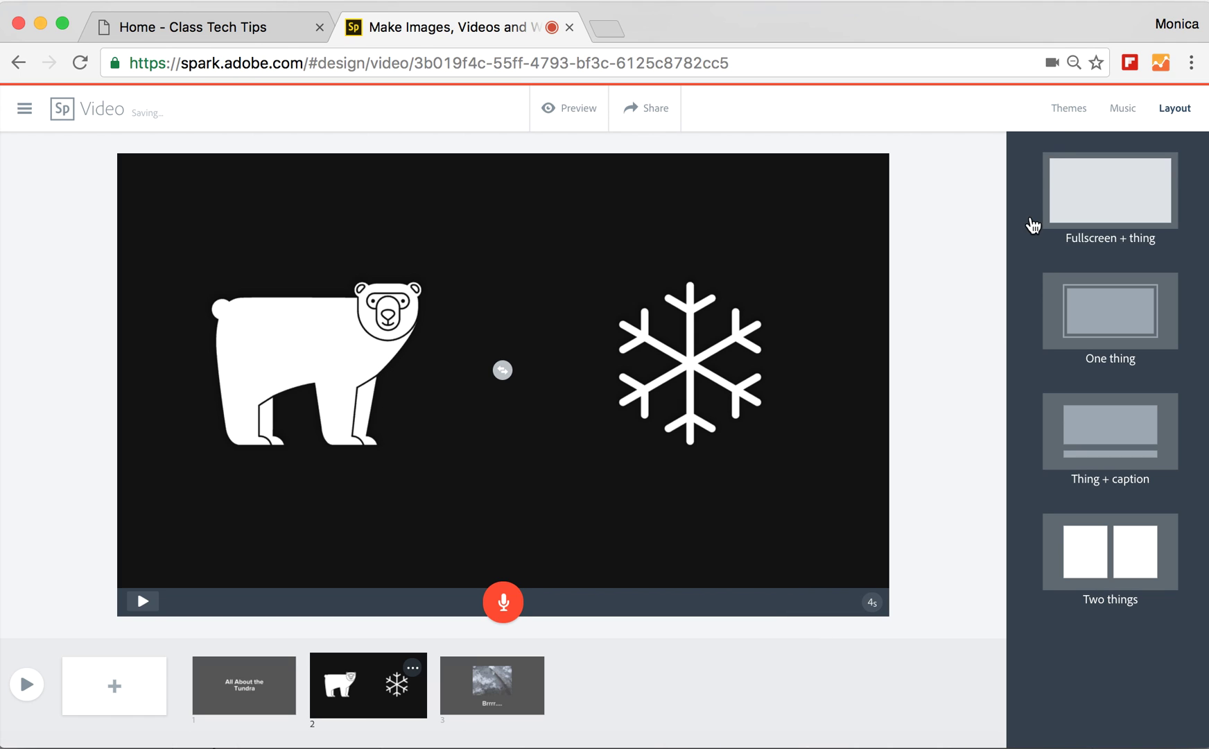
Step: Apply the yellow Signal theme, view the music choices, and open the Publish dialog
click(1066, 108)
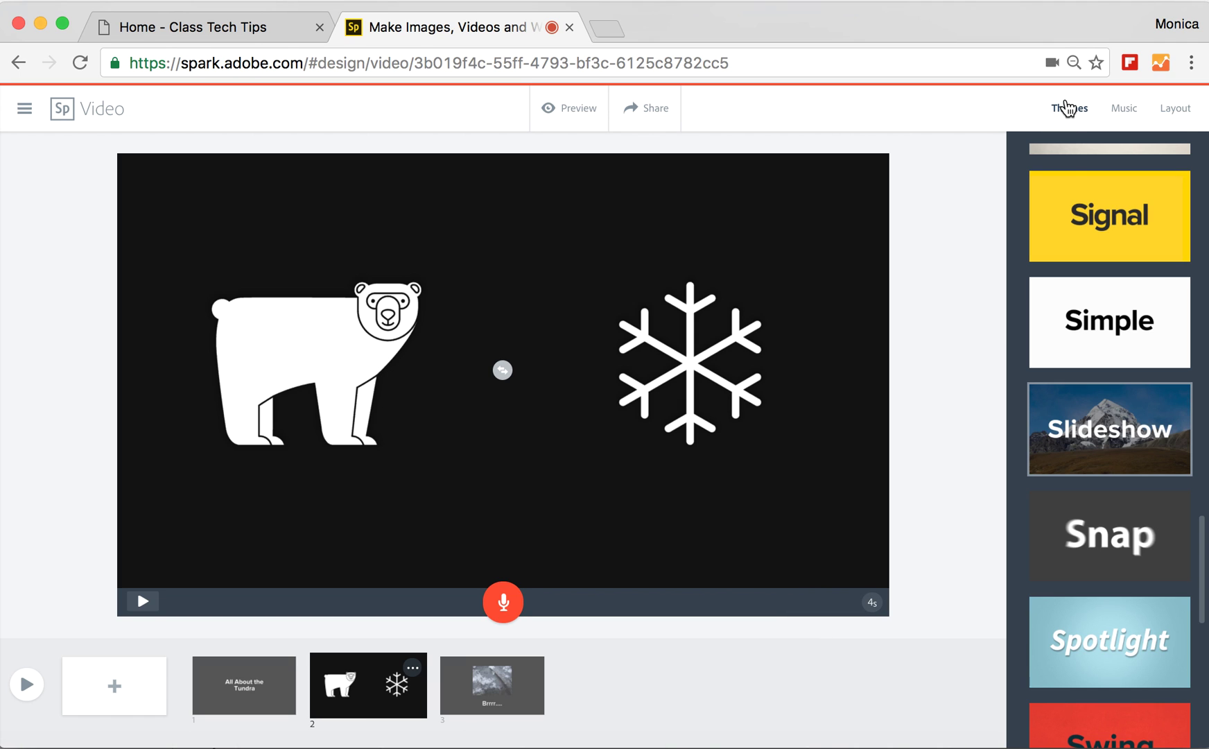
click(1078, 226)
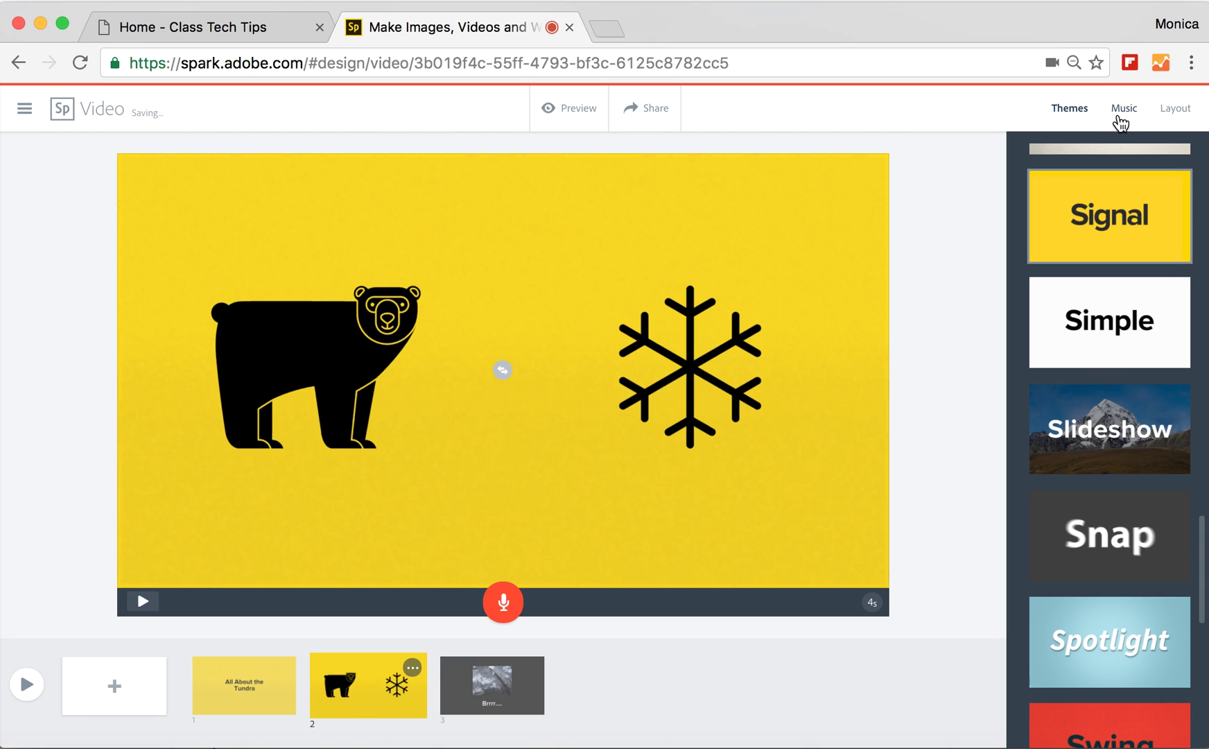
click(1121, 116)
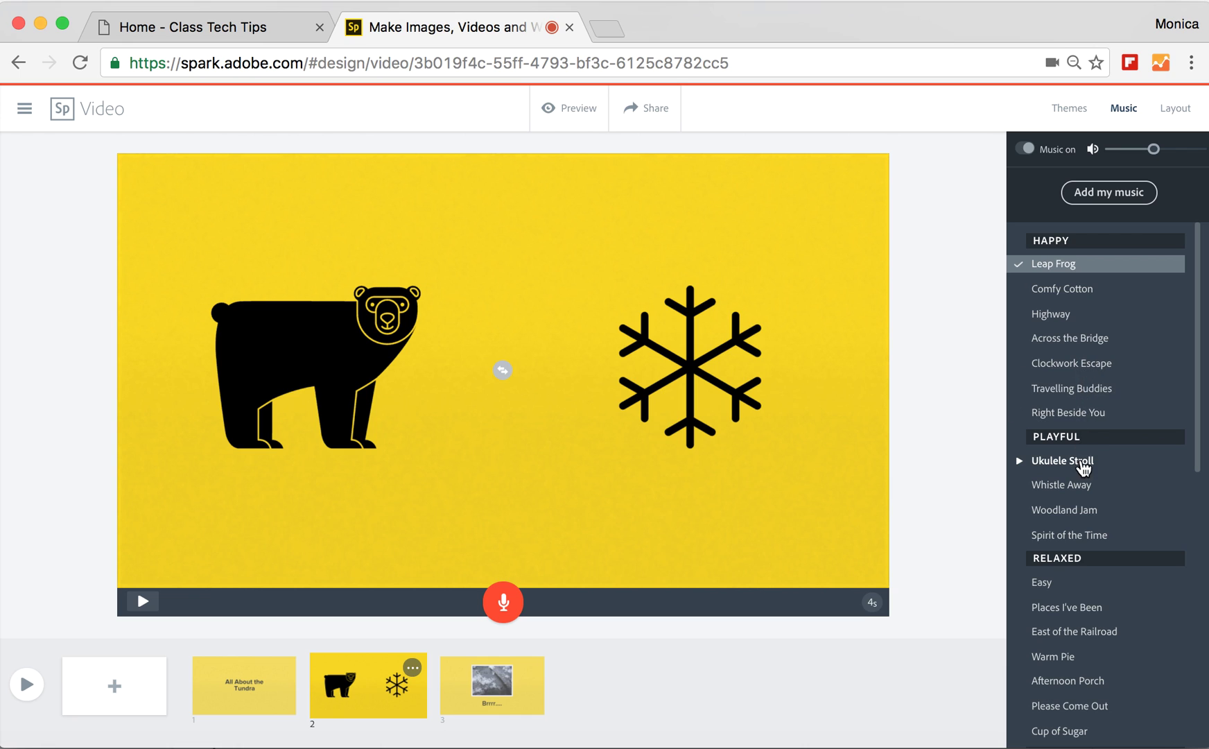
click(651, 113)
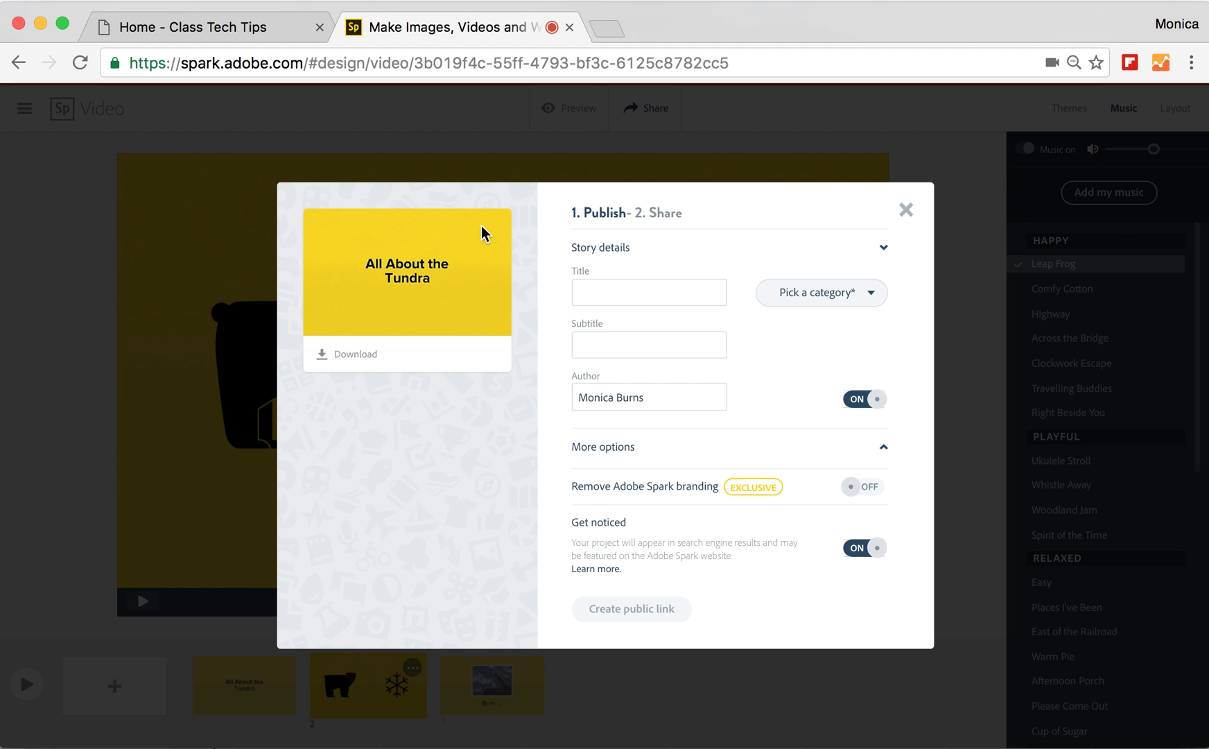